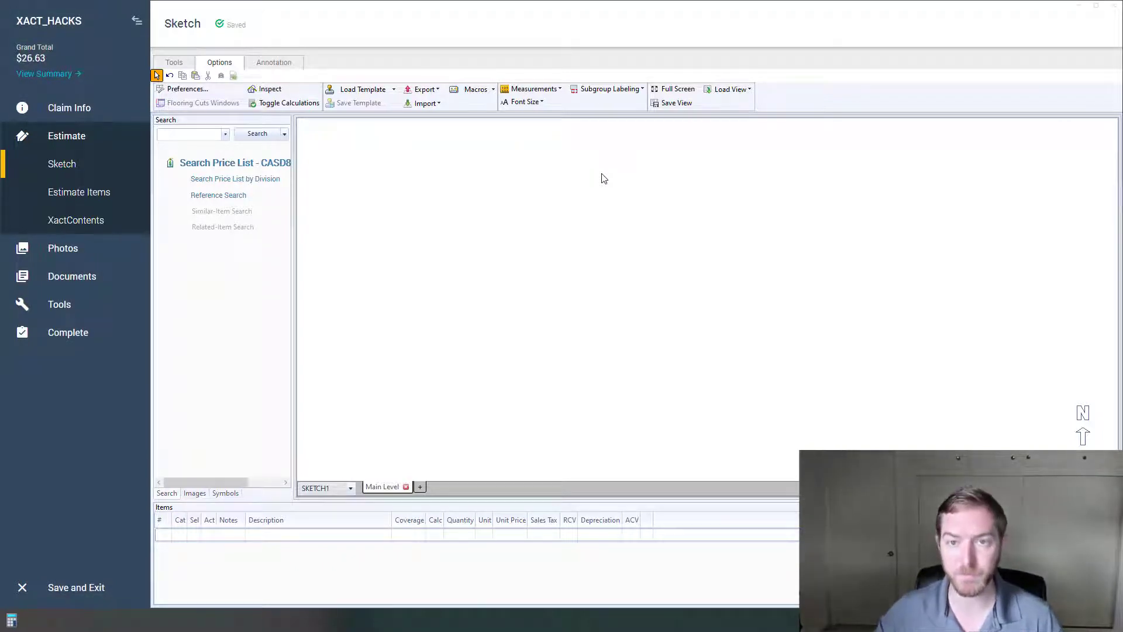
- On the sketch's Options tab, expand the Import menu to show Import Underlay Image and Download Sketch Templates
click(61, 162)
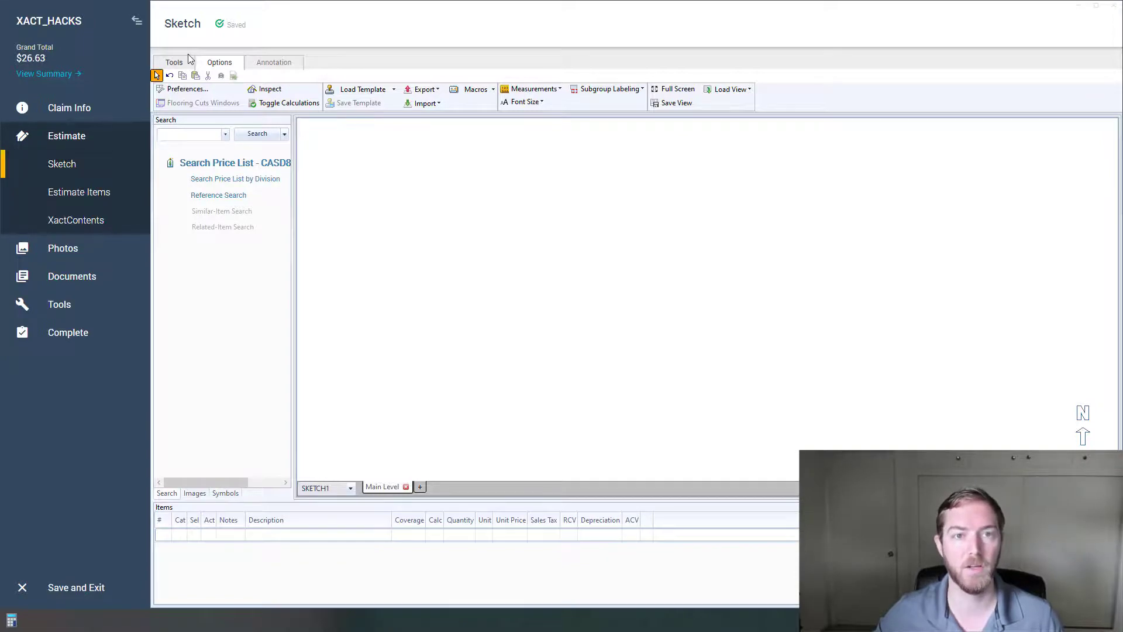
click(175, 62)
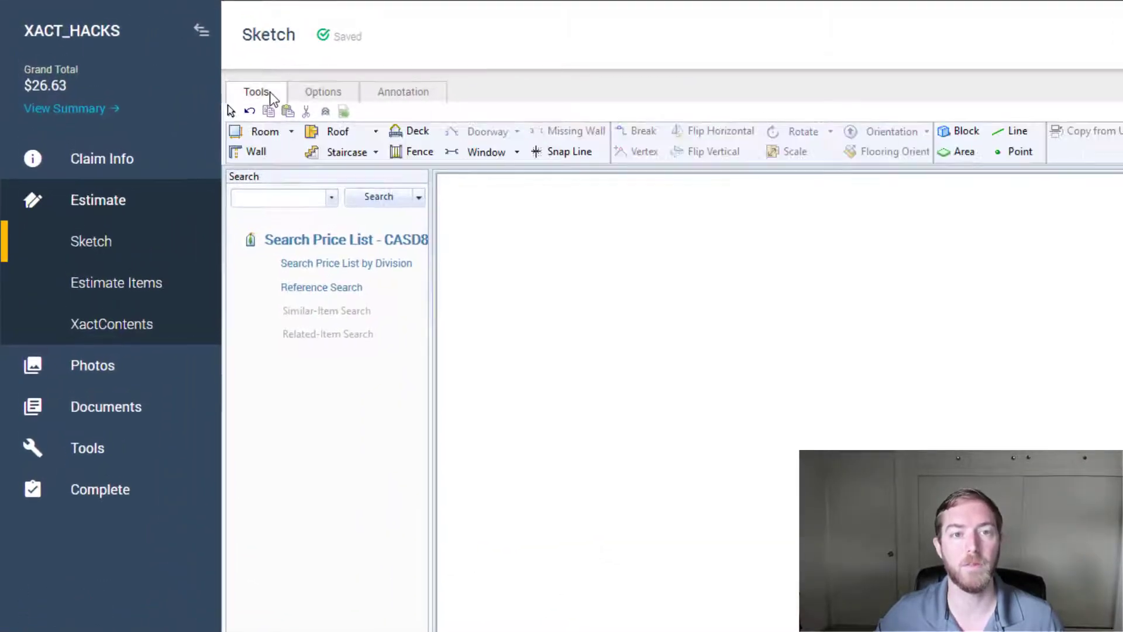
click(313, 92)
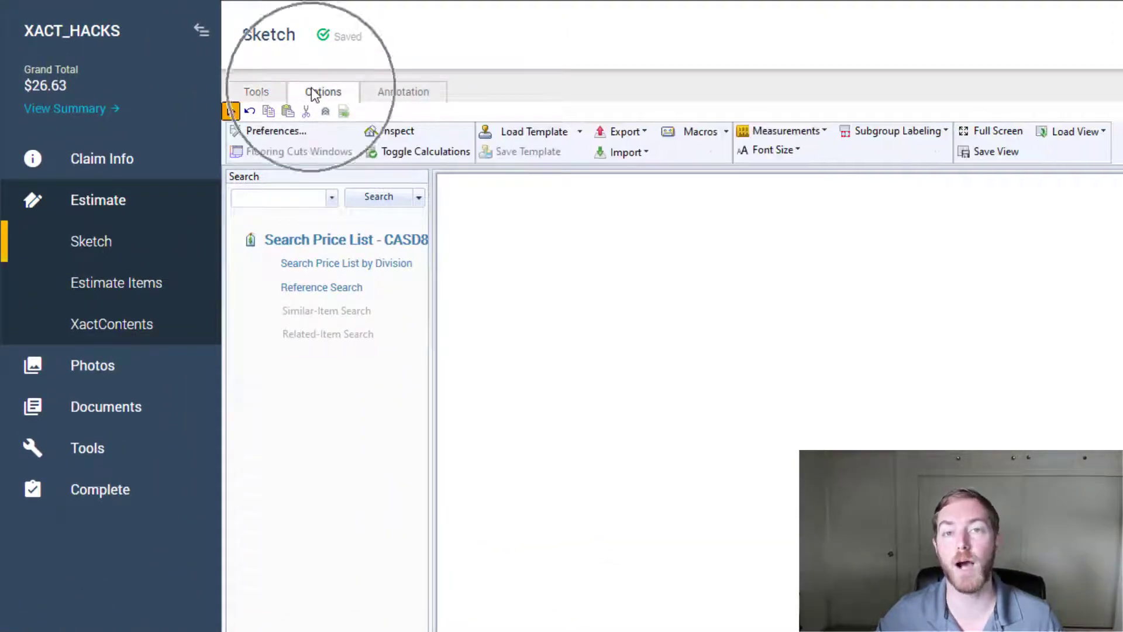
click(612, 152)
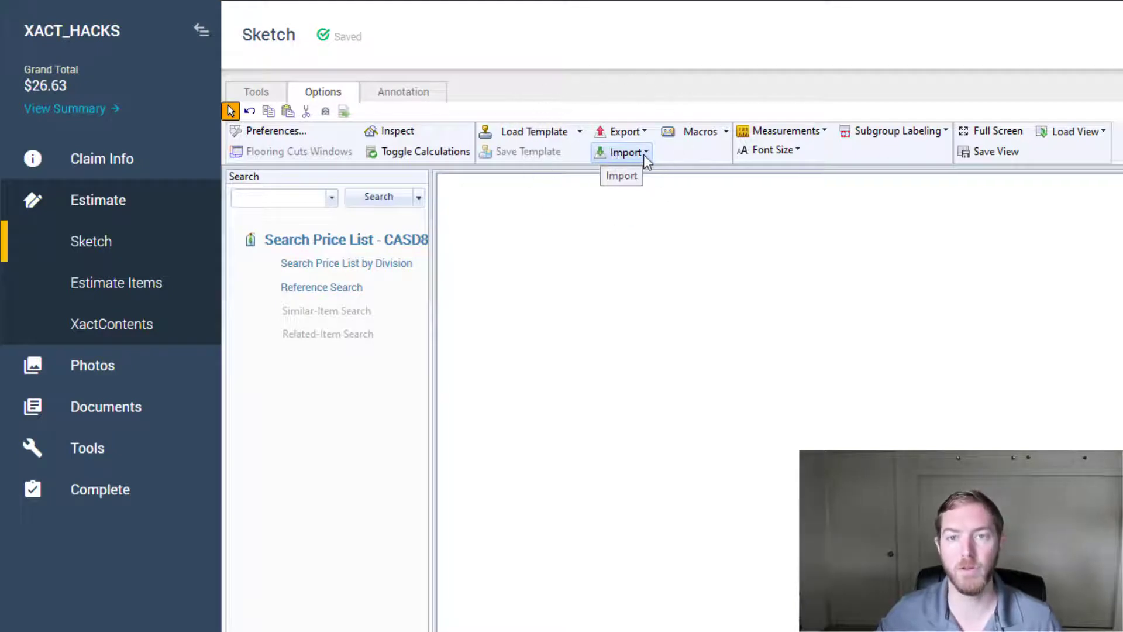
click(643, 154)
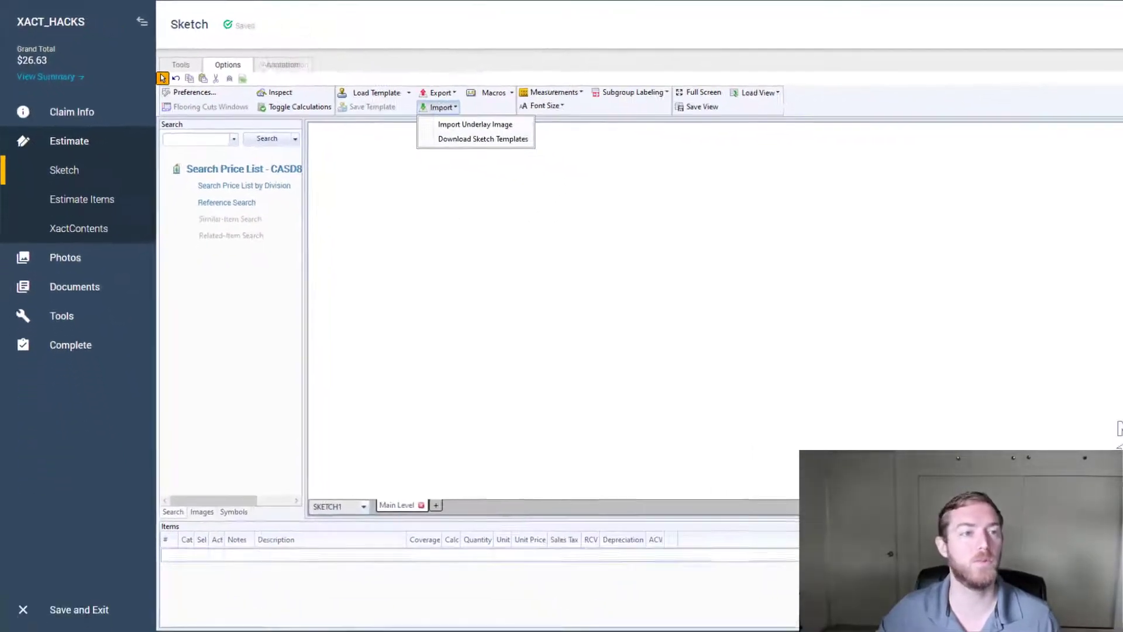
- Open the Online Sketch Gallery and page through the featured carousel to the UWINTOPHW1STEP stair template
click(608, 188)
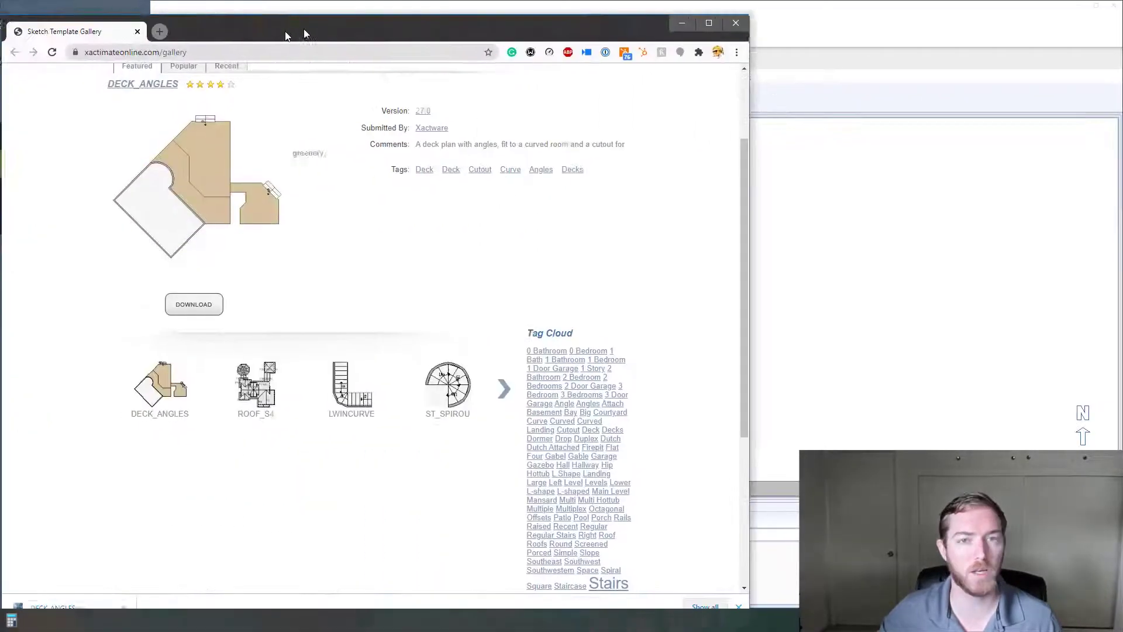
mouse_move(303, 29)
mouse_down()
mouse_move(519, 7)
mouse_move(513, 22)
mouse_up()
scroll(621, 195, up, 3)
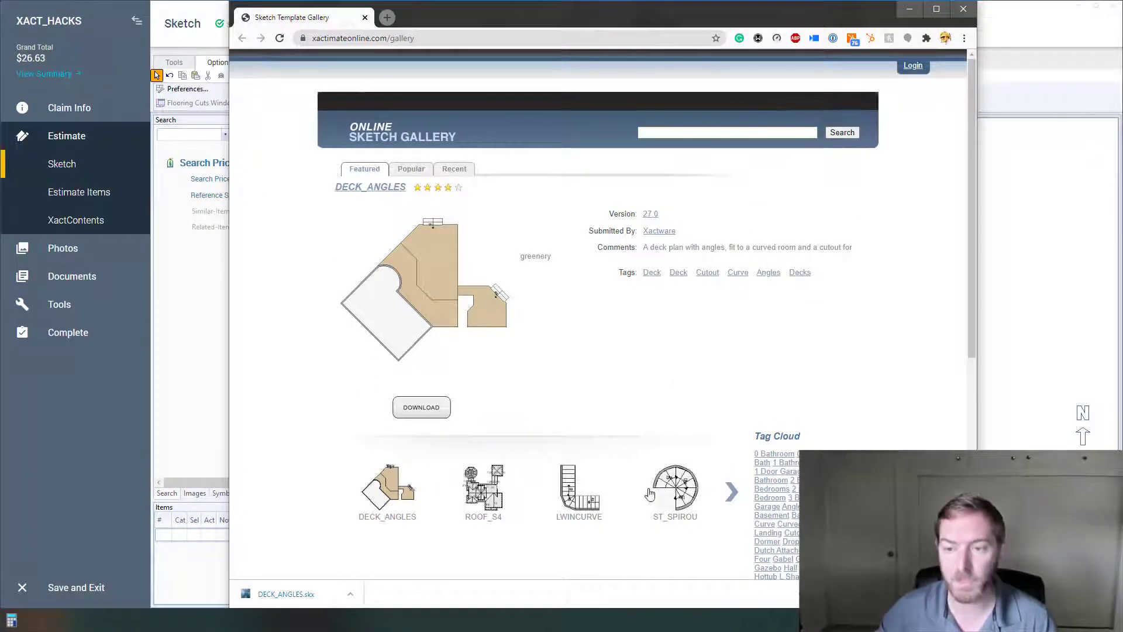
click(732, 495)
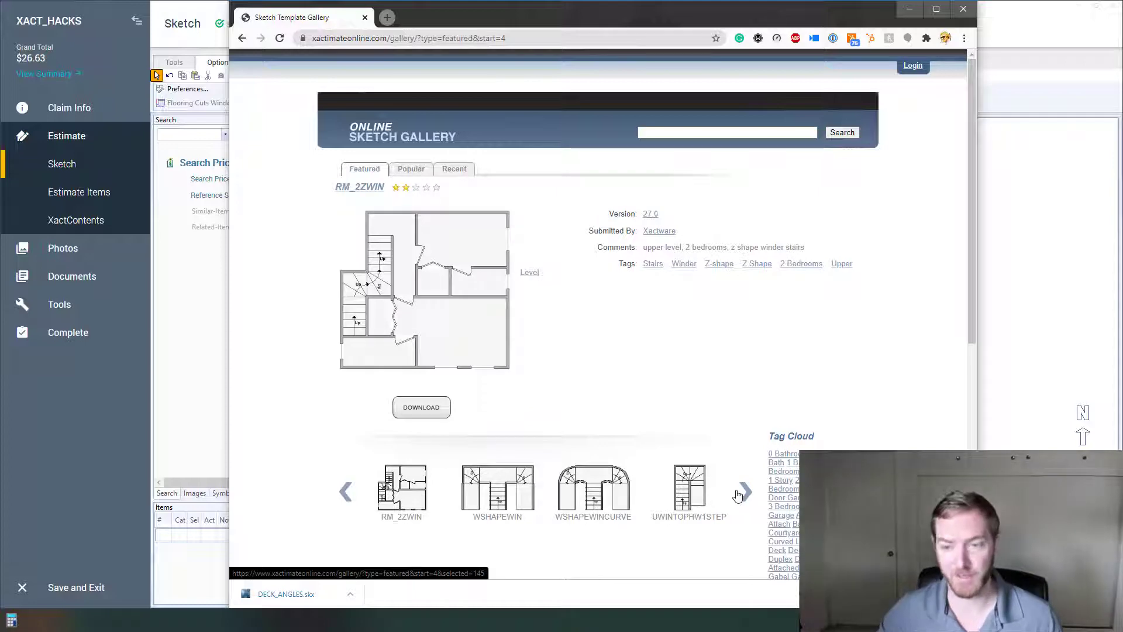
click(737, 495)
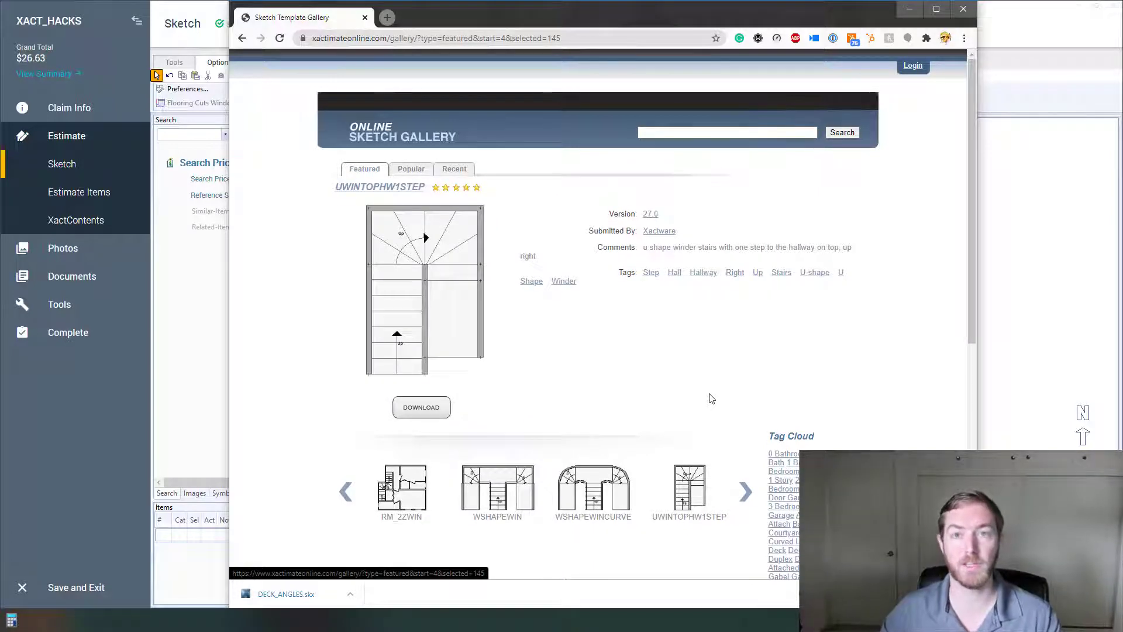
click(742, 490)
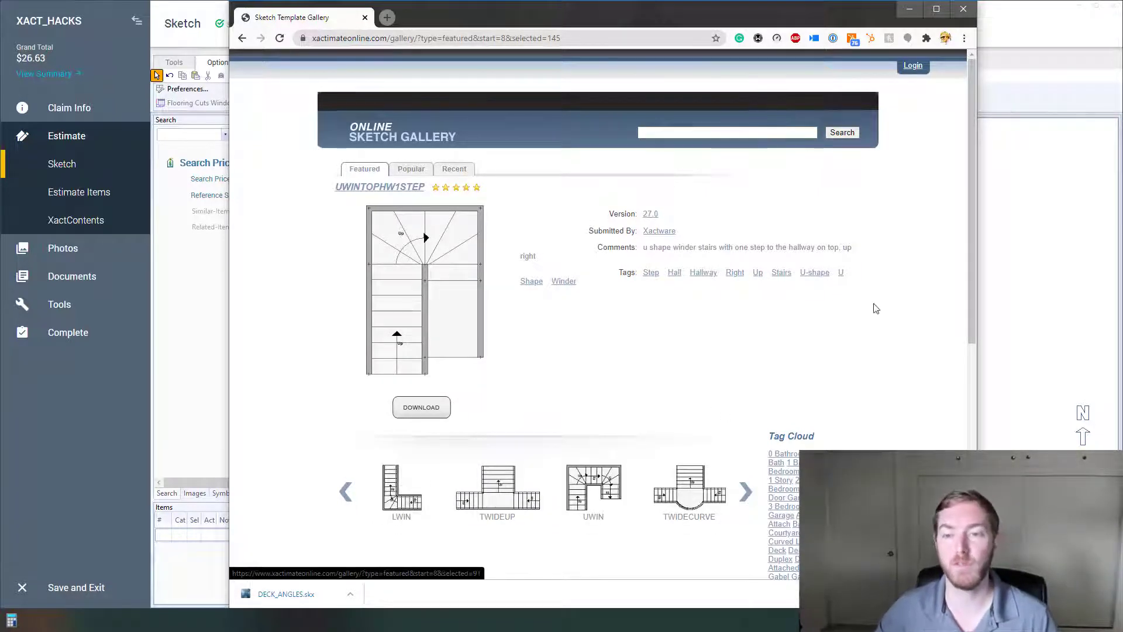
- Download the UWINTOPHW1STEP template and minimize the gallery to return to the sketch
click(657, 212)
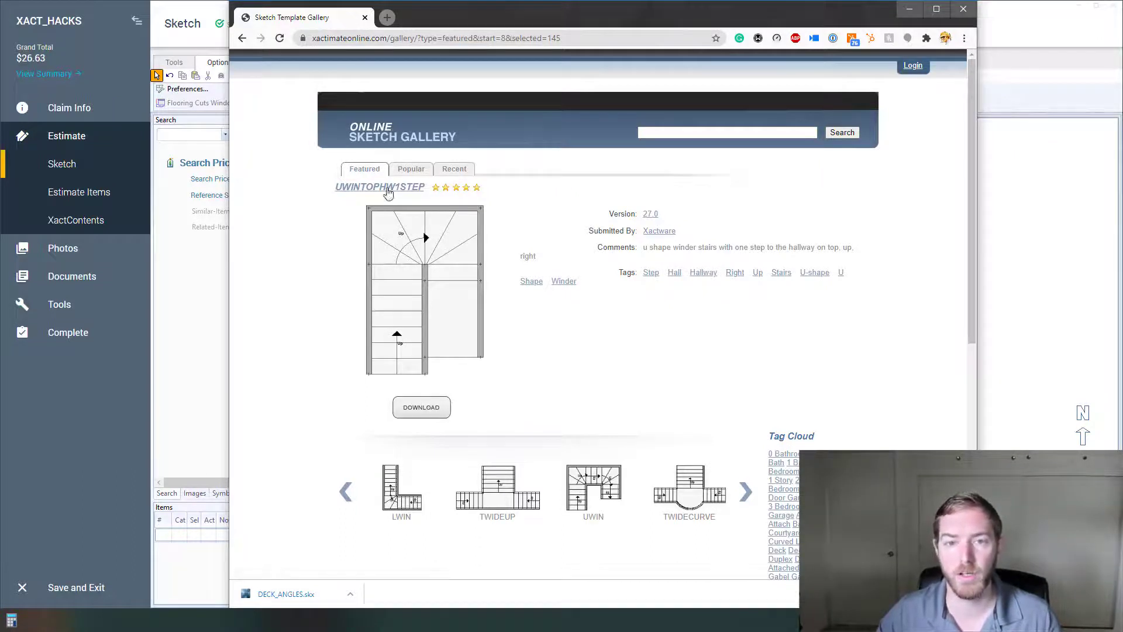
click(422, 408)
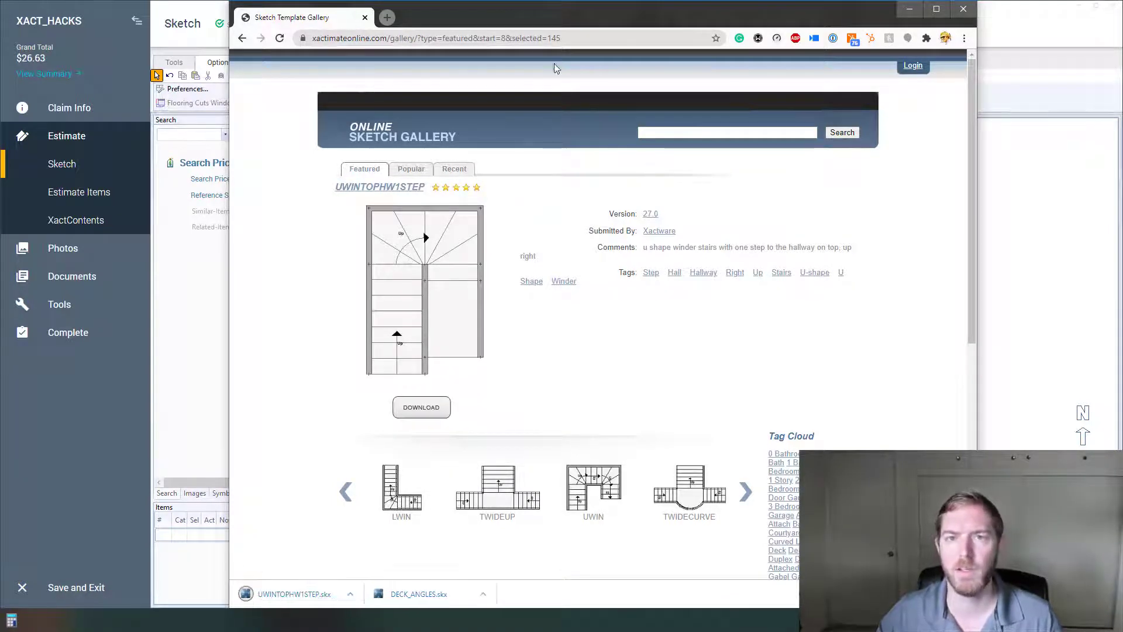
click(910, 9)
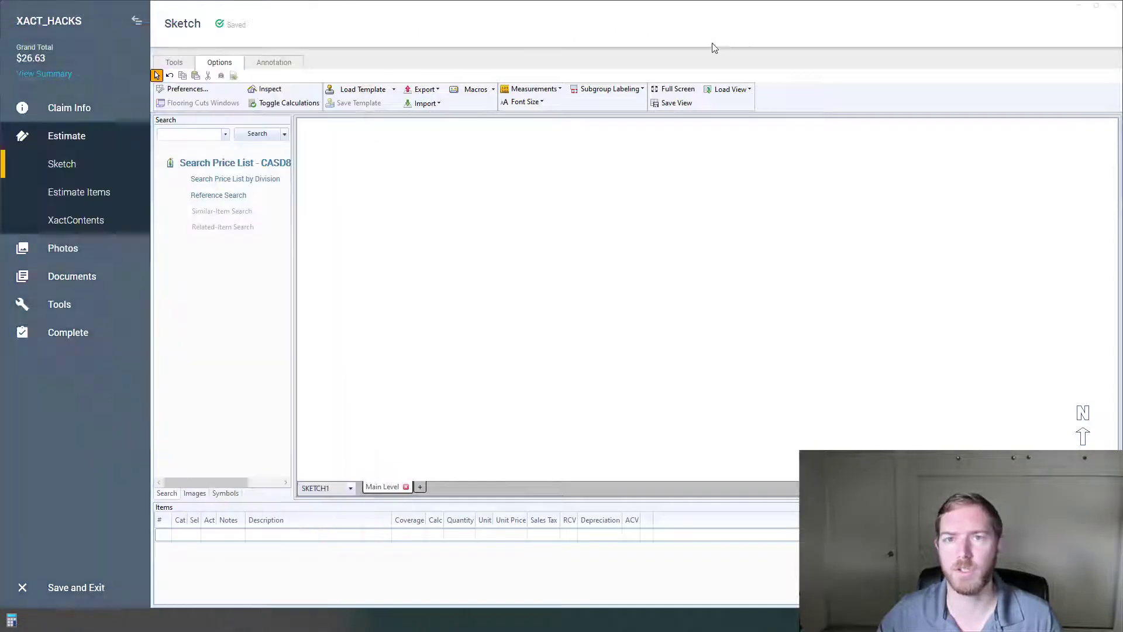
- Close the estimate's sketch and set Tools > Data Transfer to import
click(1113, 7)
click(760, 111)
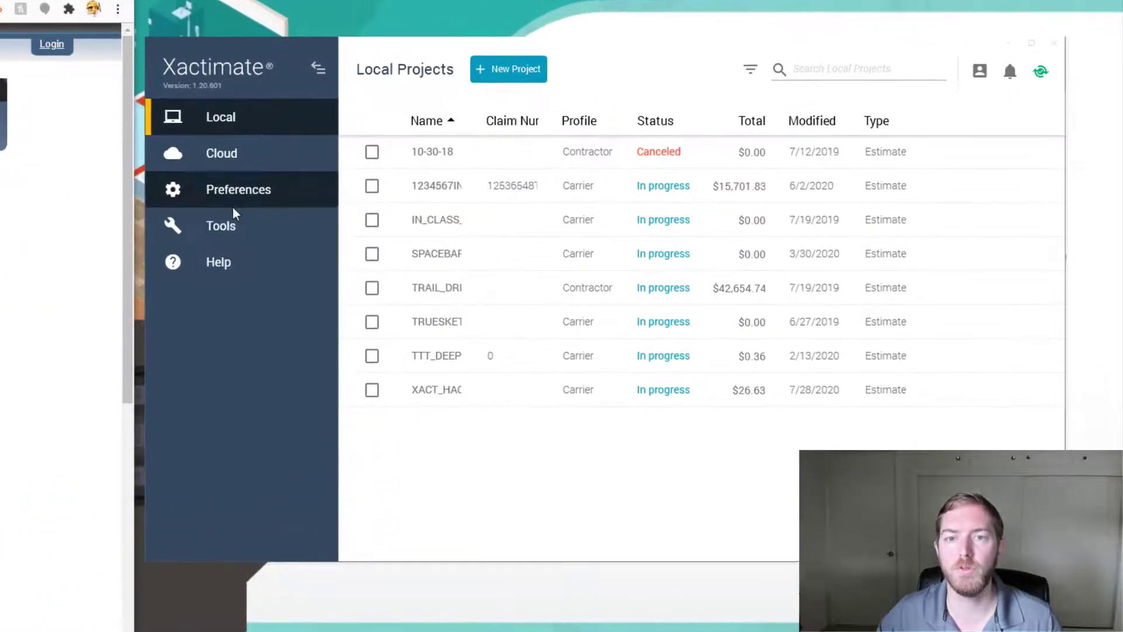
click(232, 222)
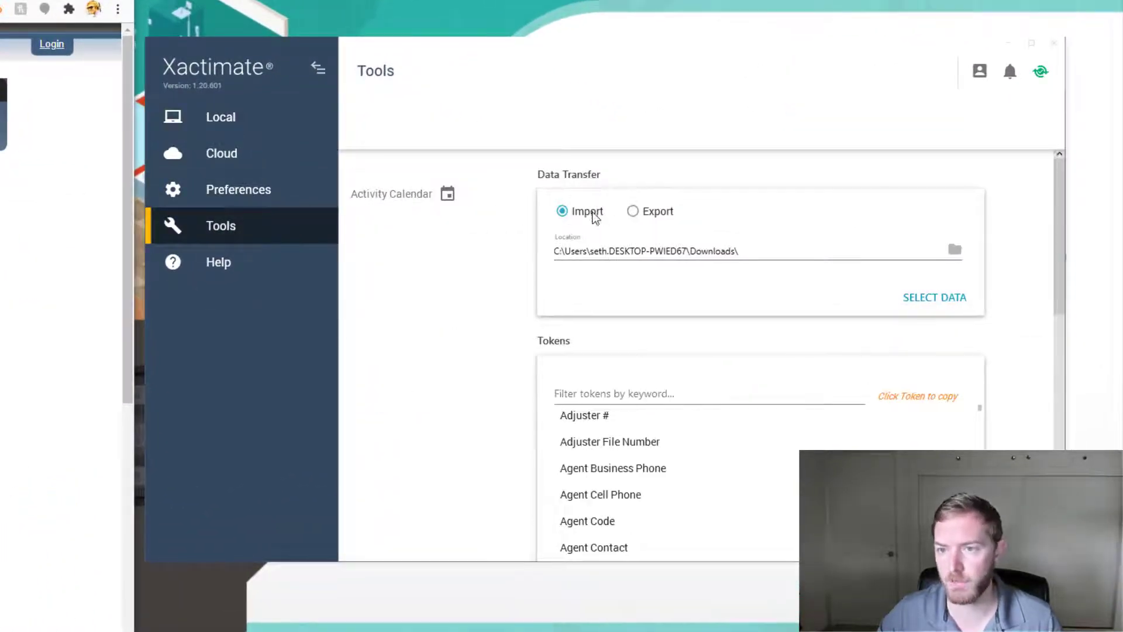
click(696, 255)
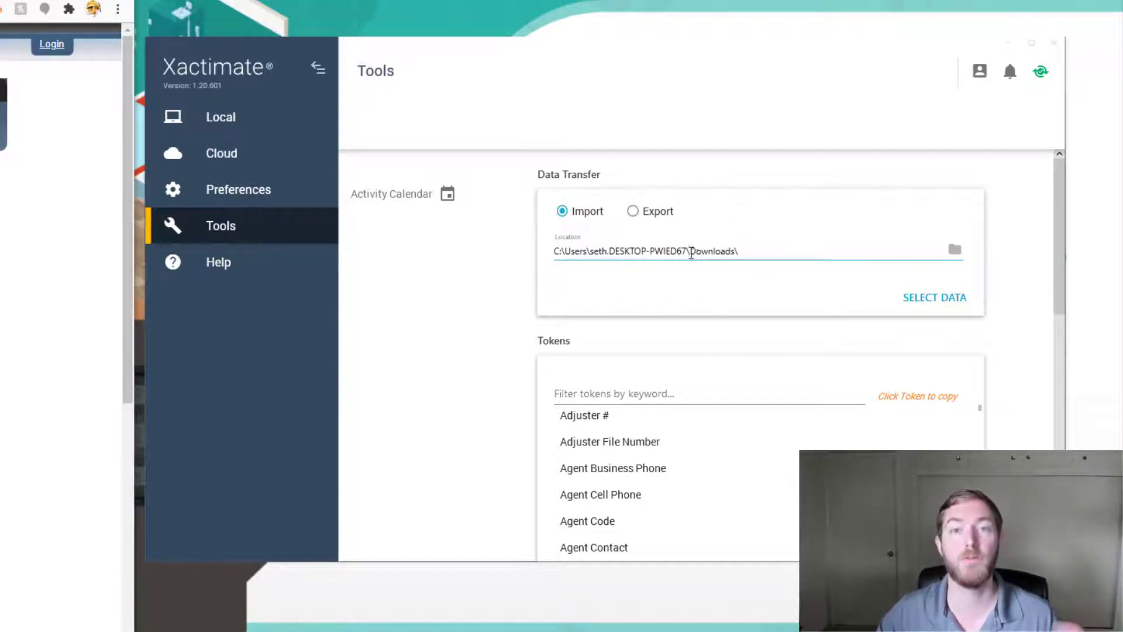
click(588, 222)
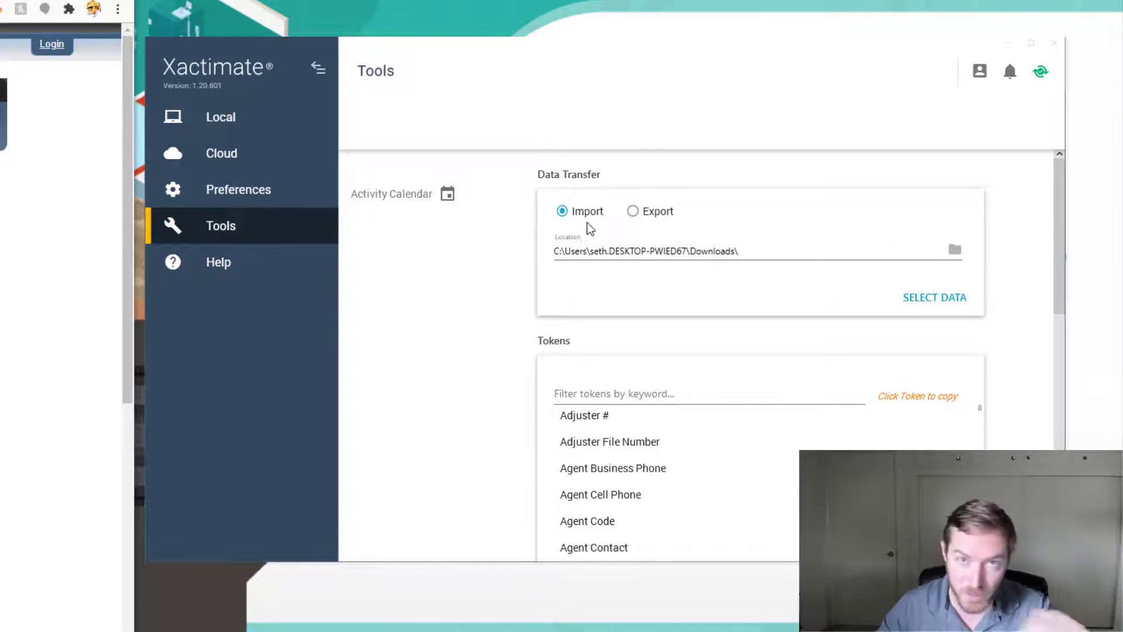
click(555, 239)
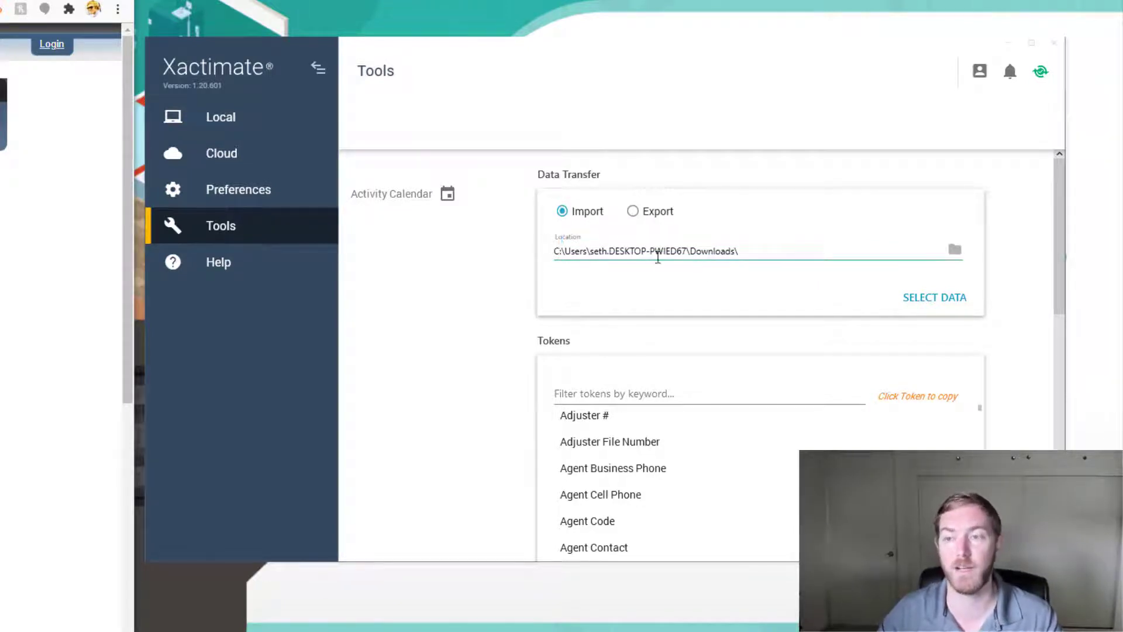
- Import the UWINTOPHW1STEP sketch template from the Downloads folder and close the confirmation
click(935, 297)
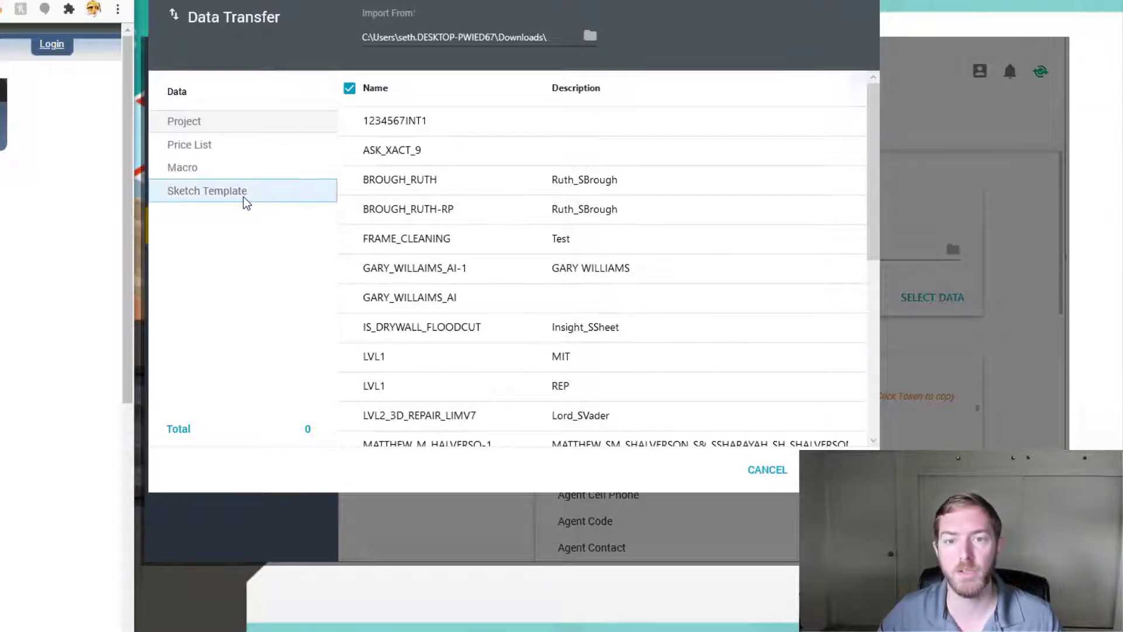
click(245, 199)
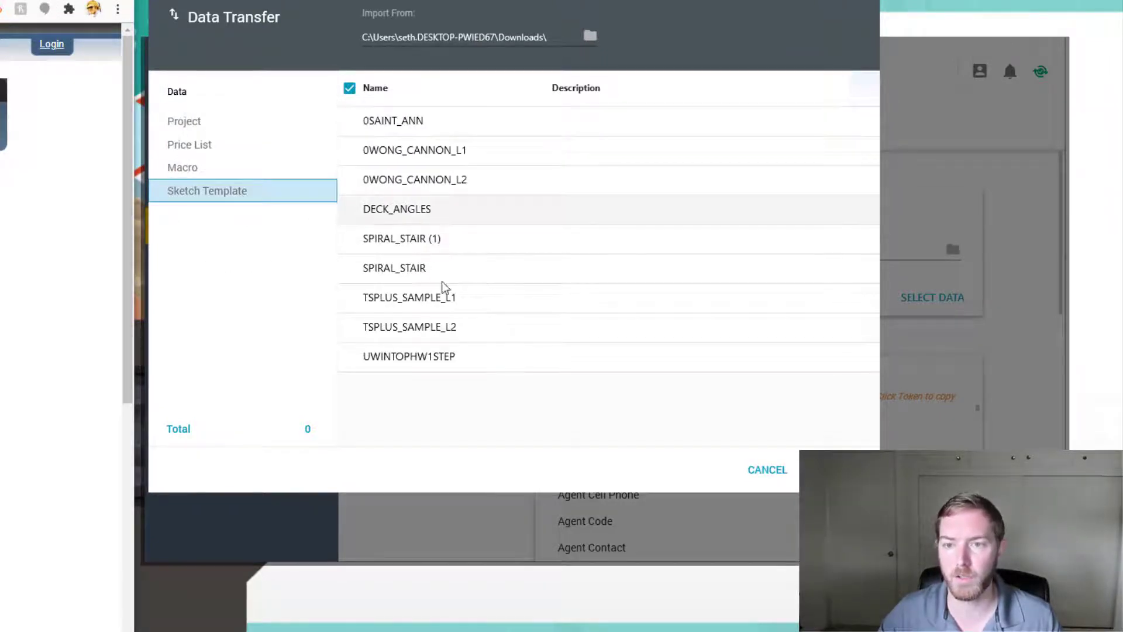
click(433, 356)
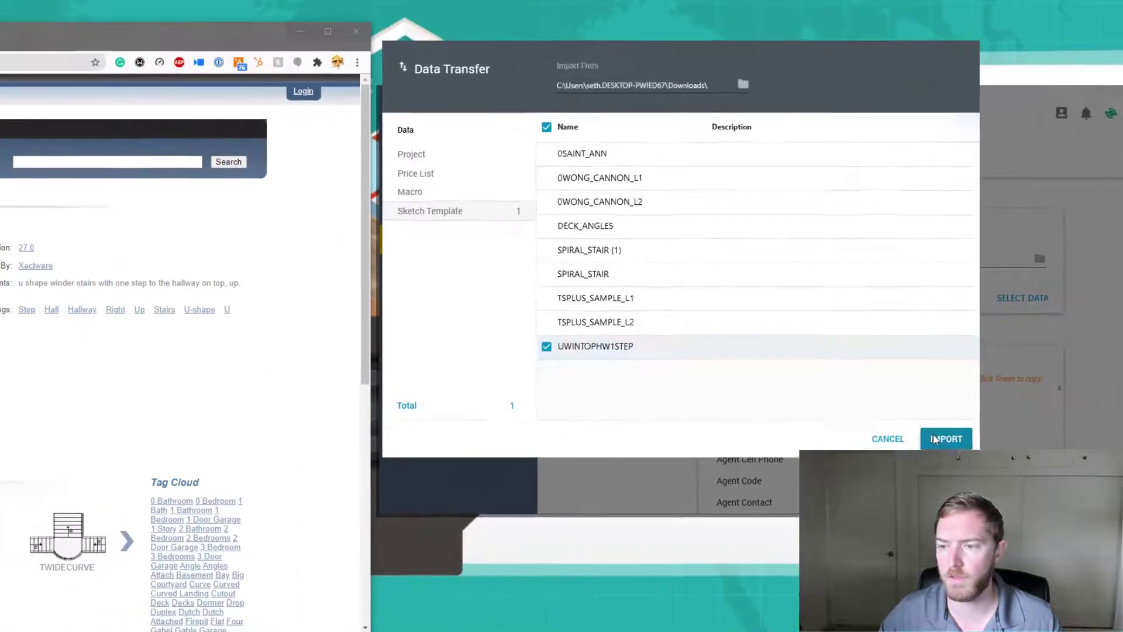
click(838, 472)
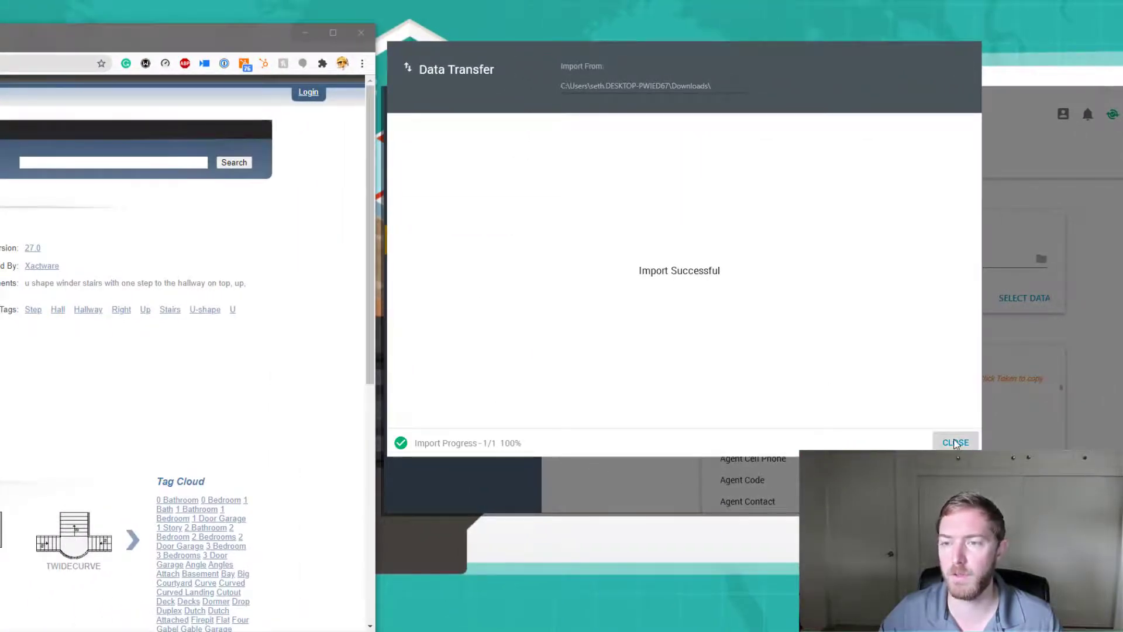
click(953, 443)
- Reopen XACT_HACKS from Local projects on its Estimate Items page, with the window widened across the screen
click(491, 154)
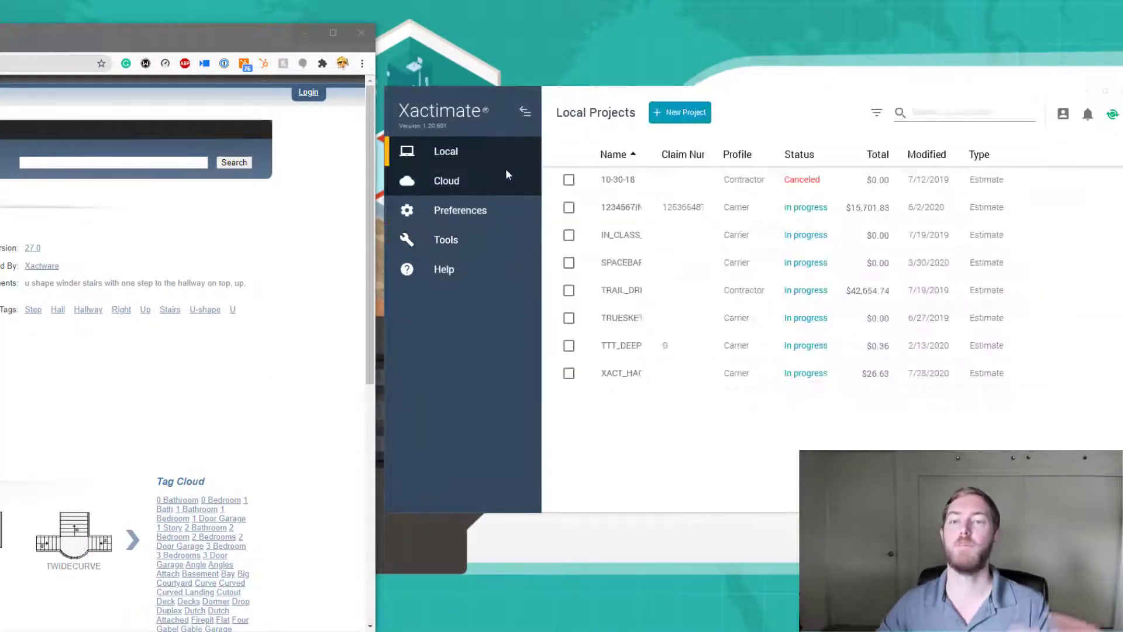
double_click(624, 372)
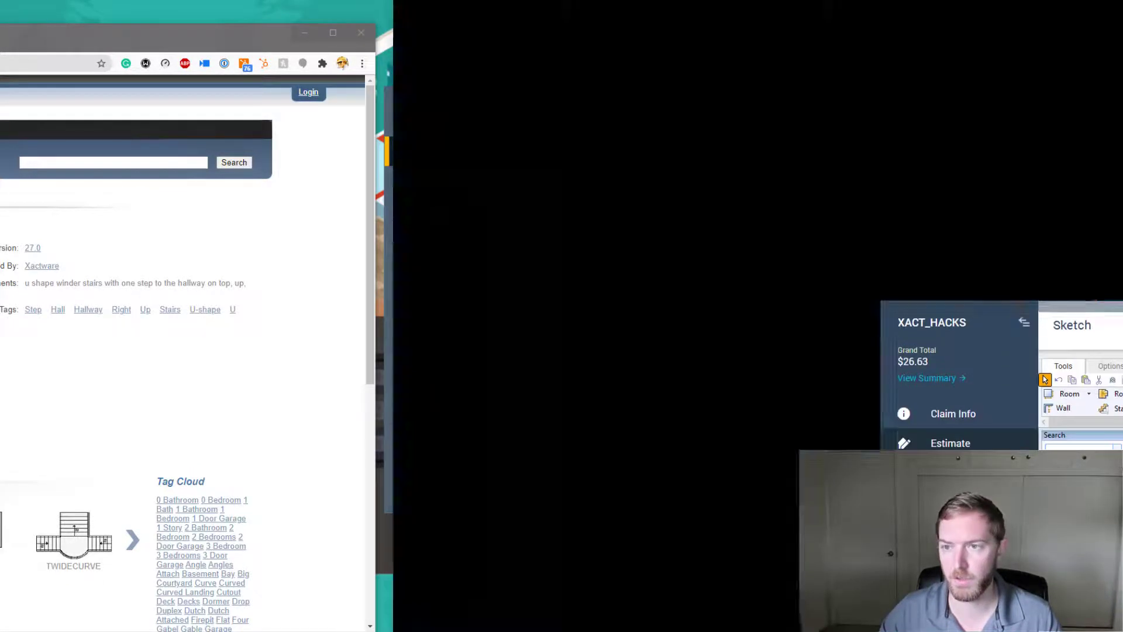
key(super+Right)
click(408, 210)
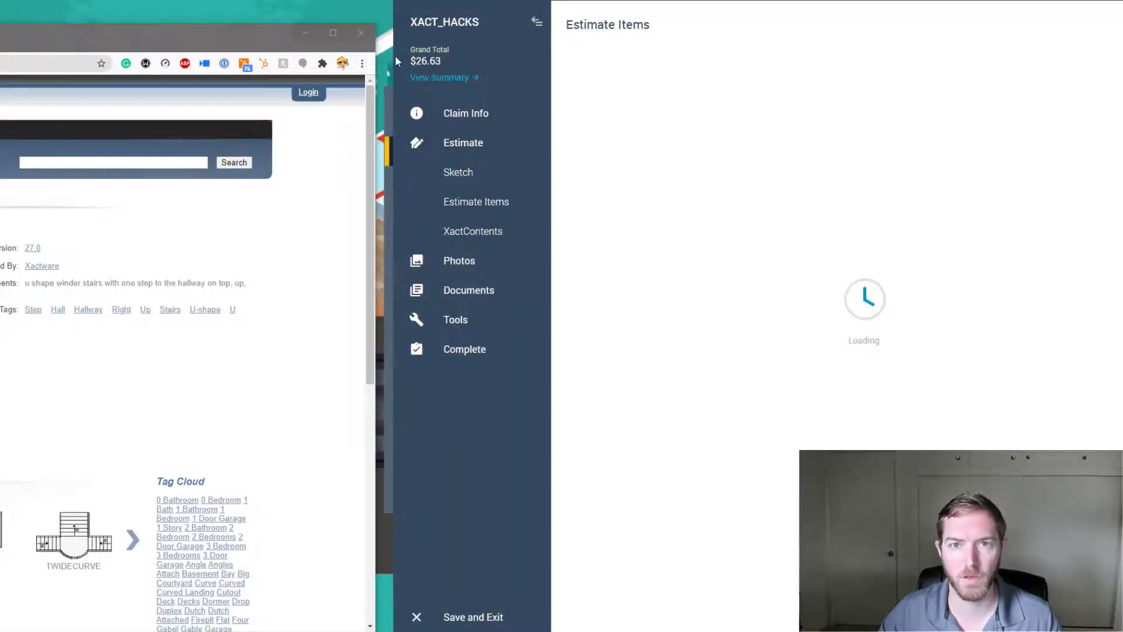
drag(393, 38, 3, 77)
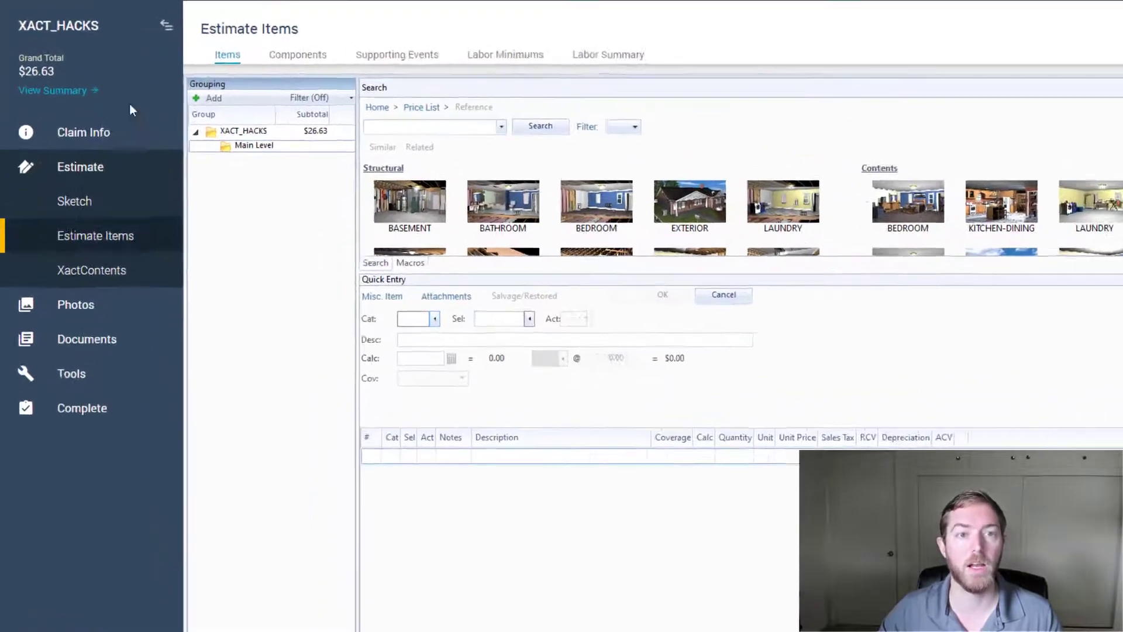
- On the Sketch page, open Load Template > Template List and select UWINTOPHW1STEP
click(114, 233)
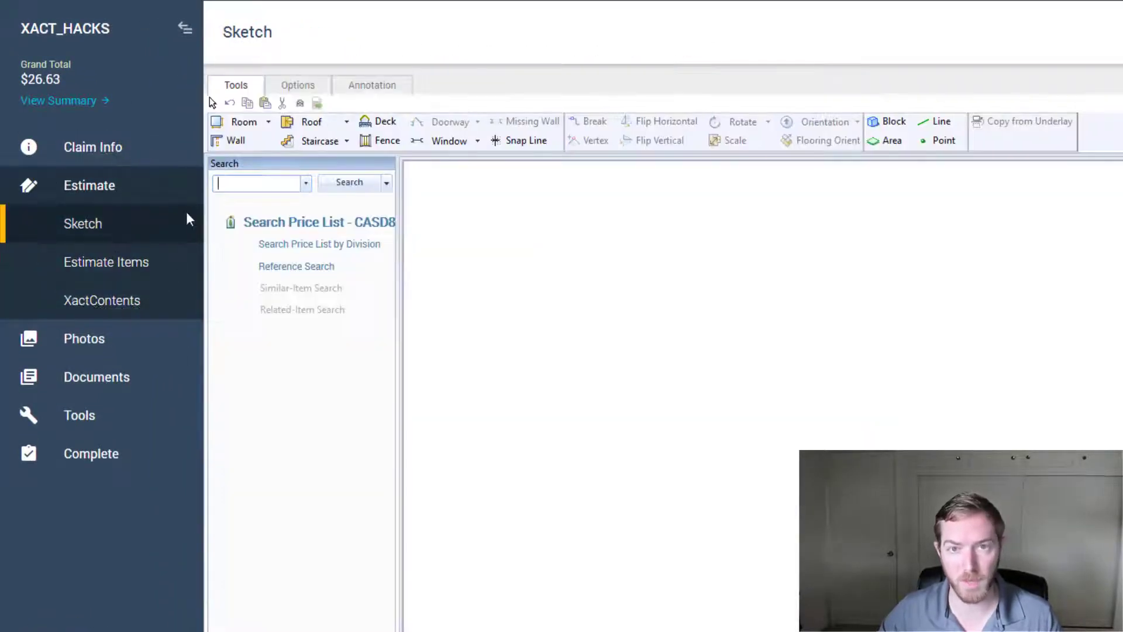
click(297, 86)
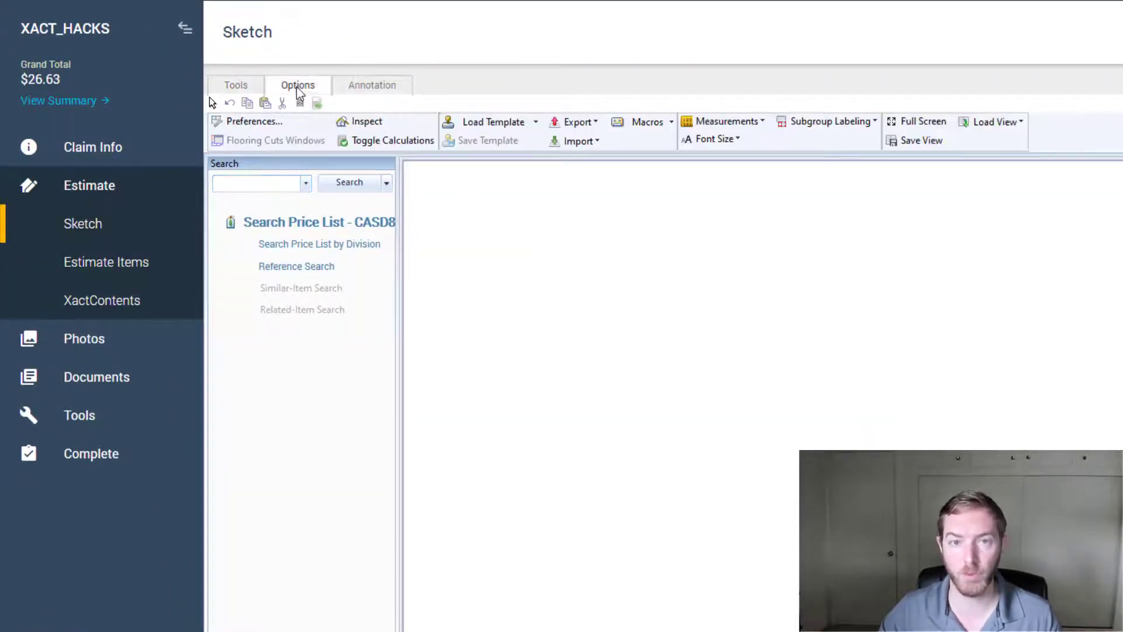
click(535, 123)
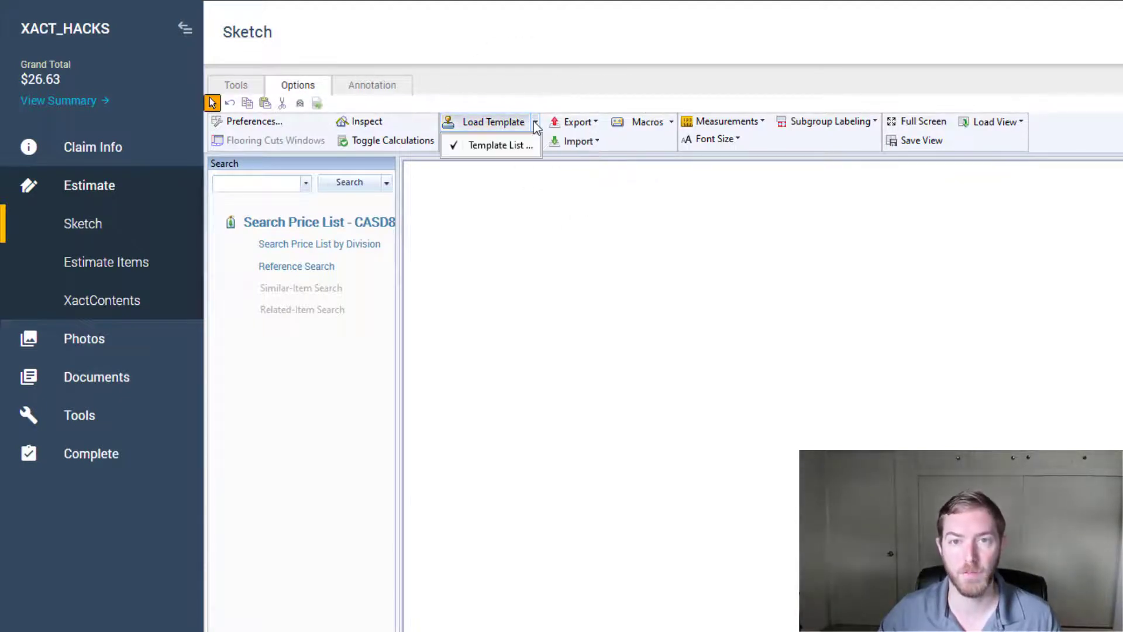
click(514, 147)
scroll(524, 336, down, 2)
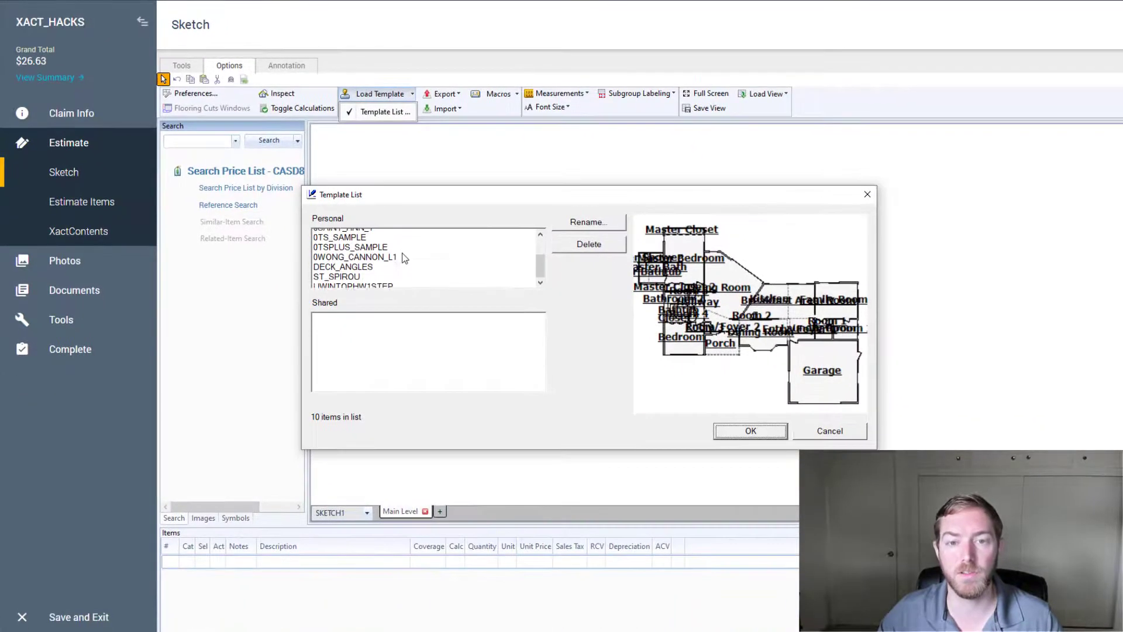
click(367, 283)
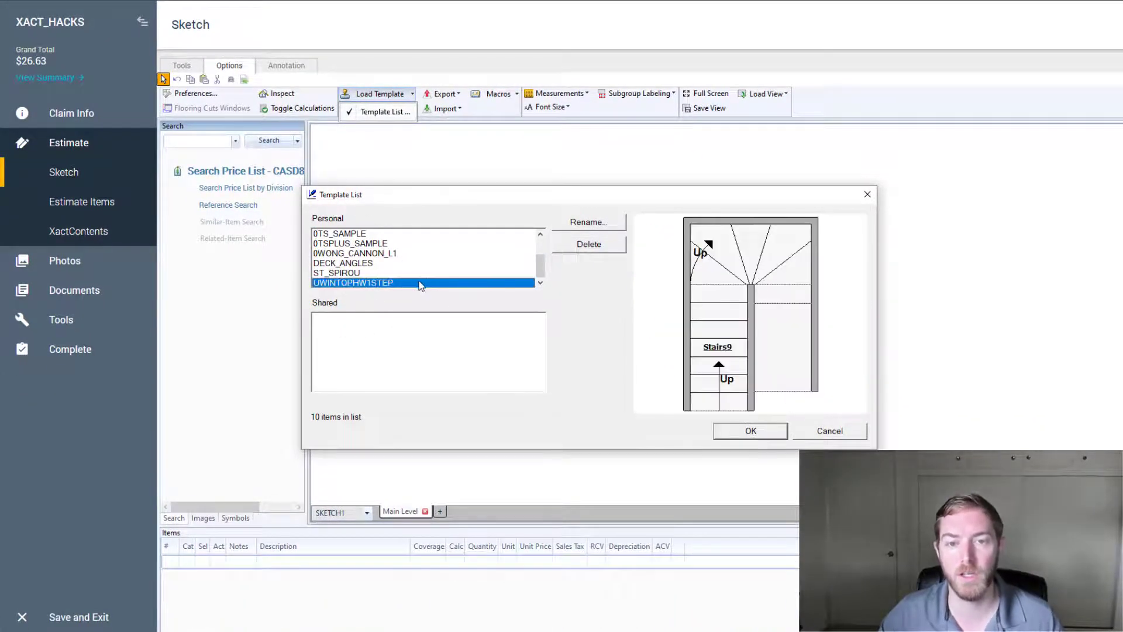
- Place the UWINTOPHW1STEP staircase on the Main Level as Stairs9 and deselect it
click(751, 430)
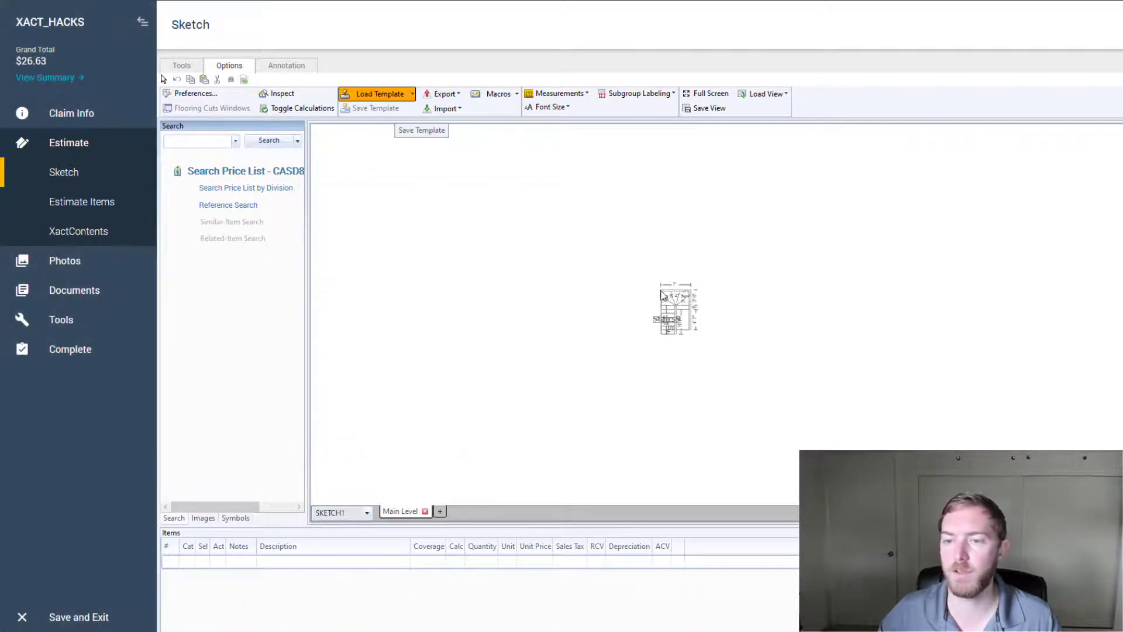
click(624, 271)
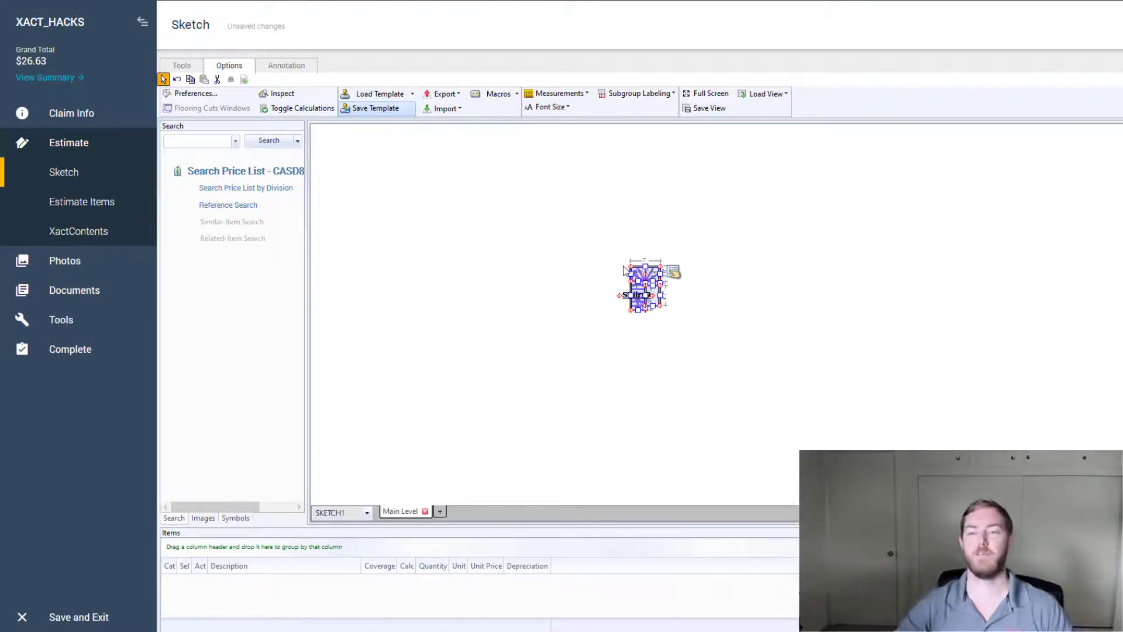
scroll(684, 296, up, 5)
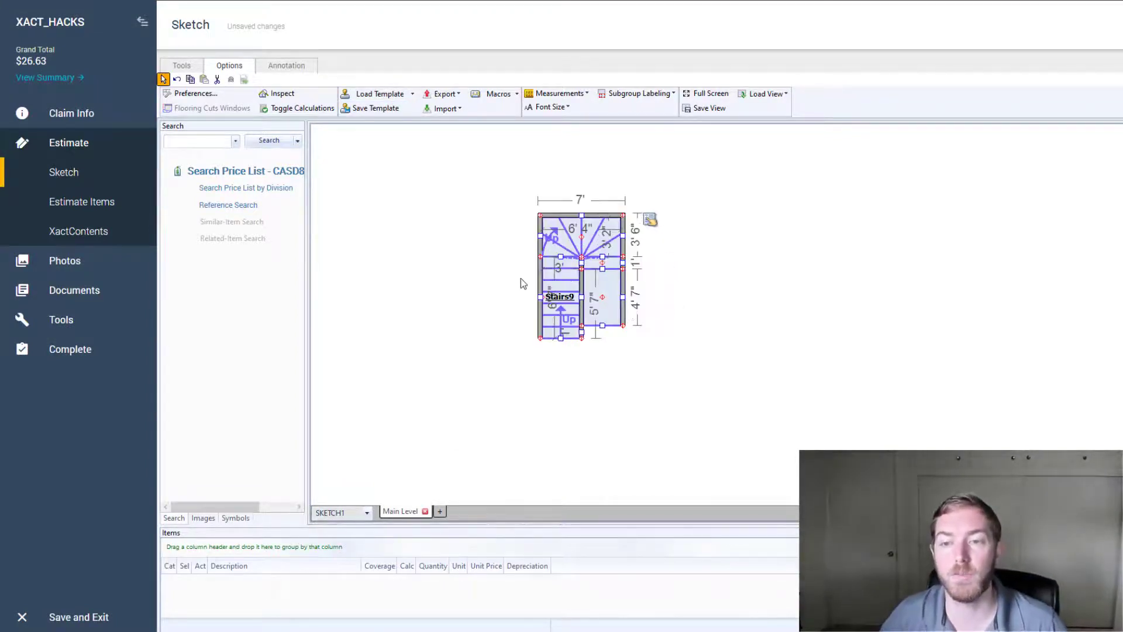
click(498, 269)
scroll(498, 269, up, 2)
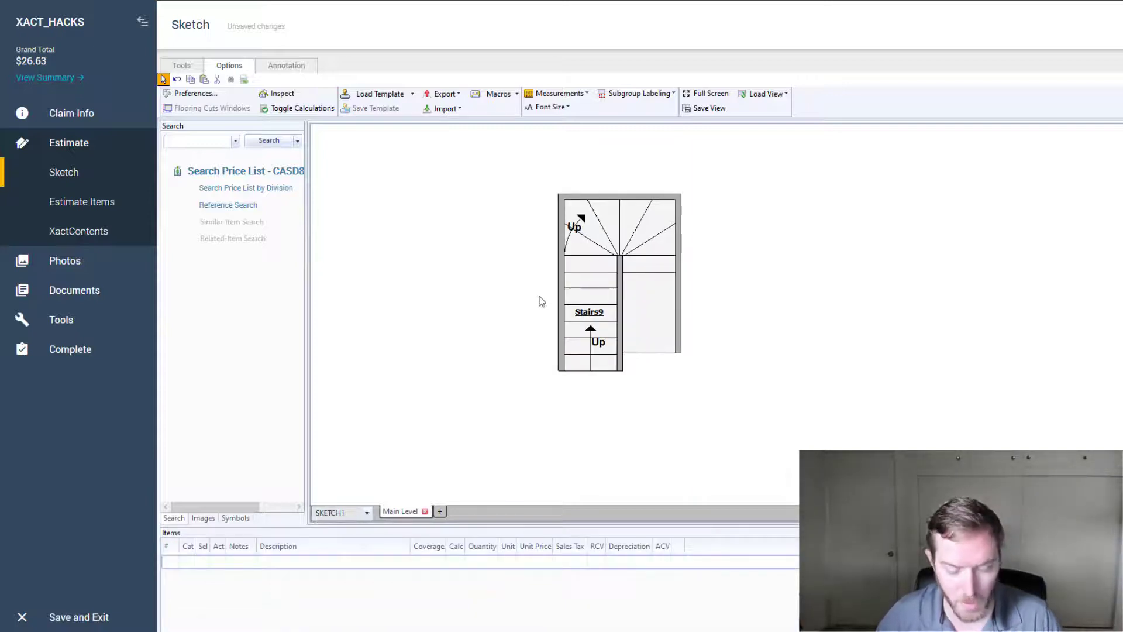
- Preview the U-shaped winder staircase in 3D and orbit around it
key(F3)
drag(501, 370, 817, 432)
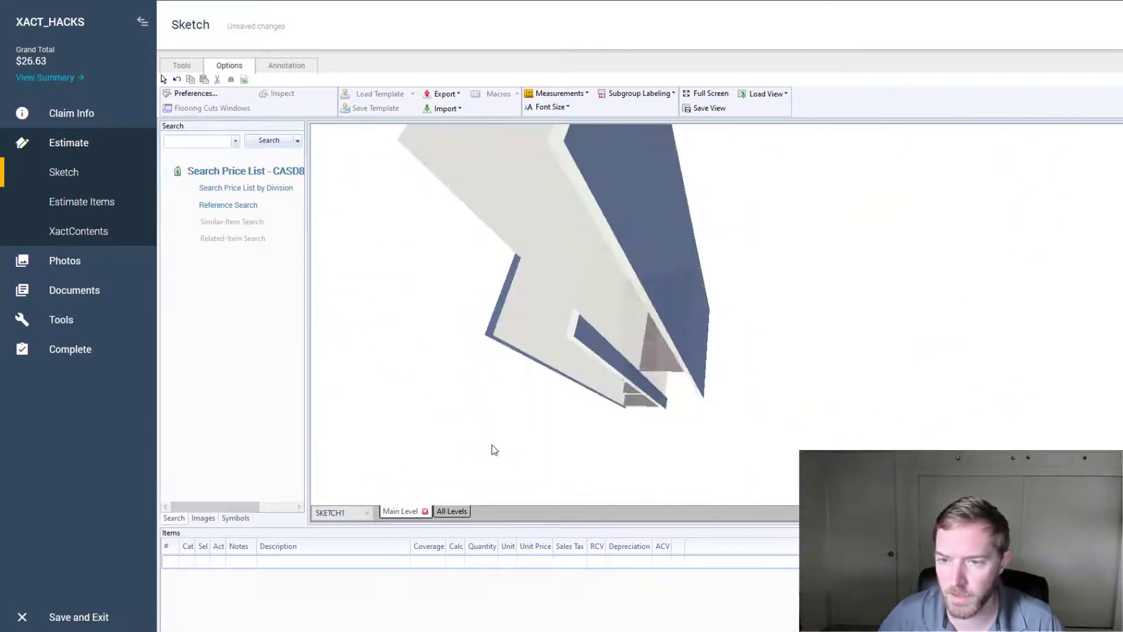
drag(495, 449, 752, 431)
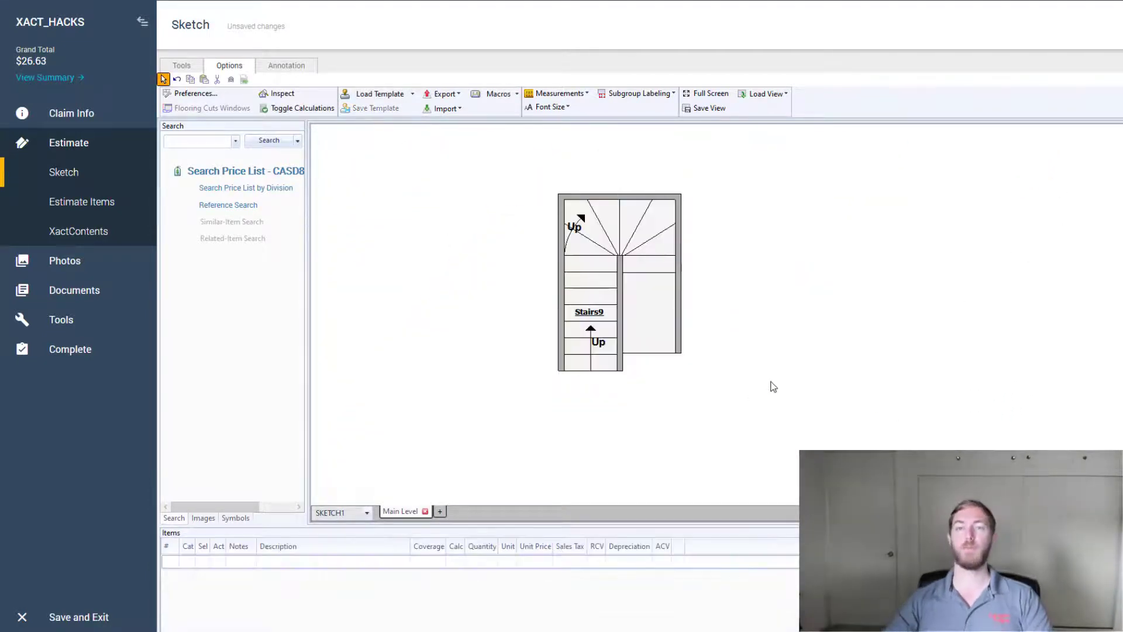